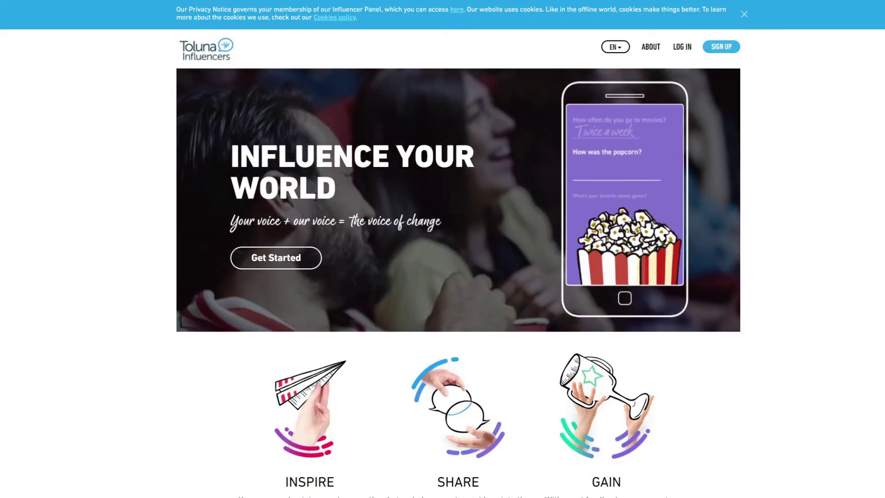
pyautogui.scroll(-1, 245, 92)
pyautogui.scroll(-1, 442, 249)
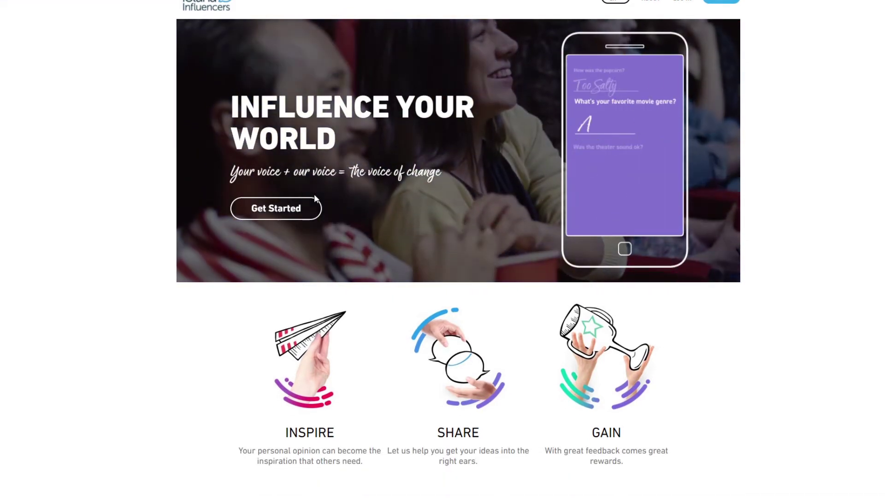
pyautogui.scroll(-2, 314, 197)
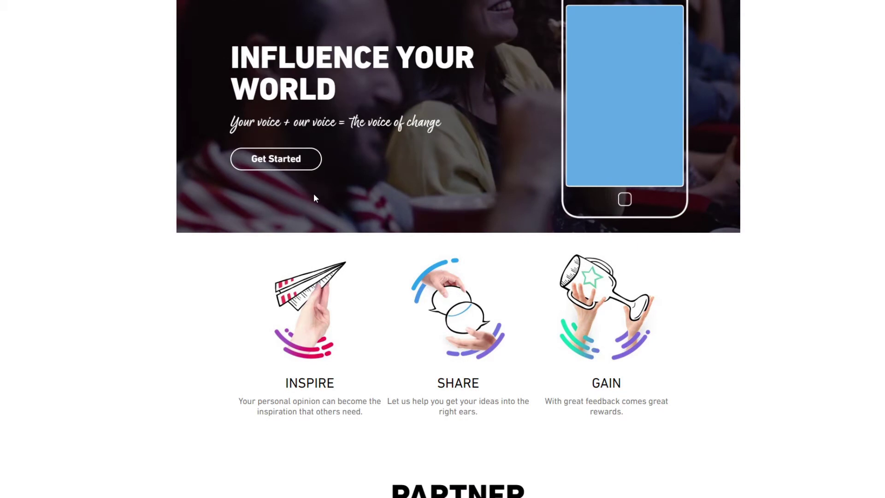
pyautogui.scroll(-2, 313, 198)
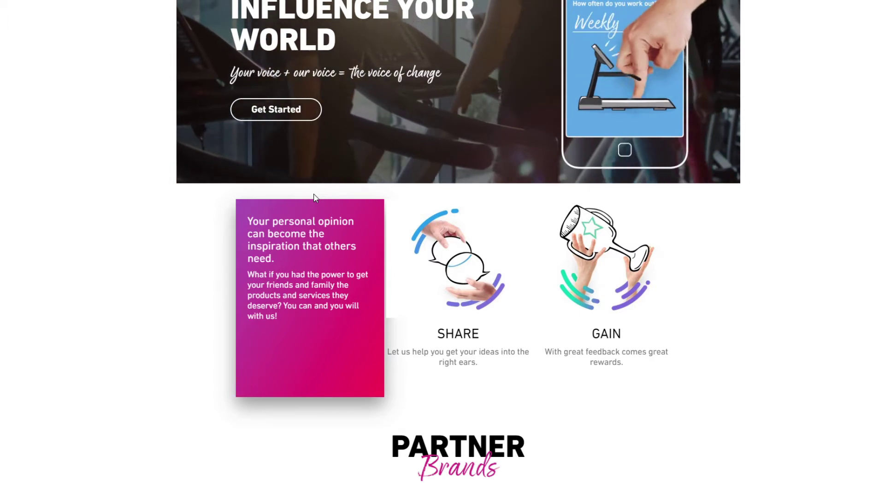
pyautogui.scroll(-2, 314, 198)
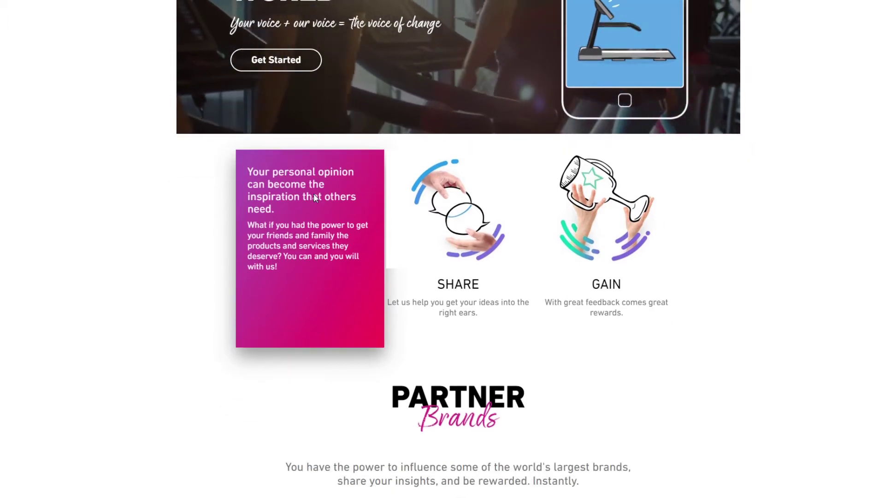
pyautogui.scroll(-2, 315, 198)
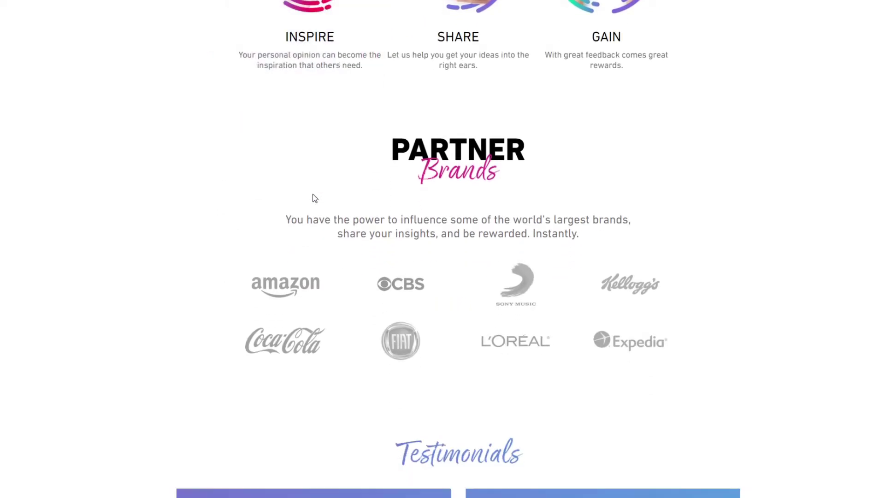
pyautogui.scroll(-2, 313, 199)
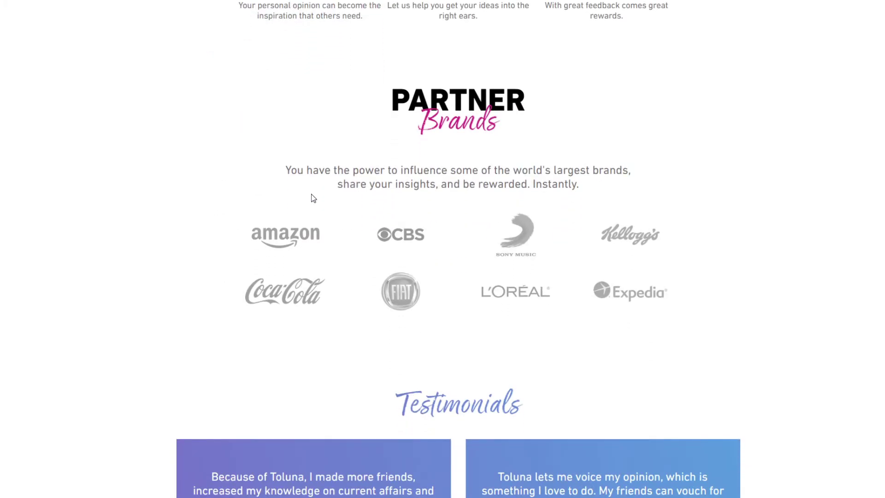
pyautogui.scroll(-4, 312, 198)
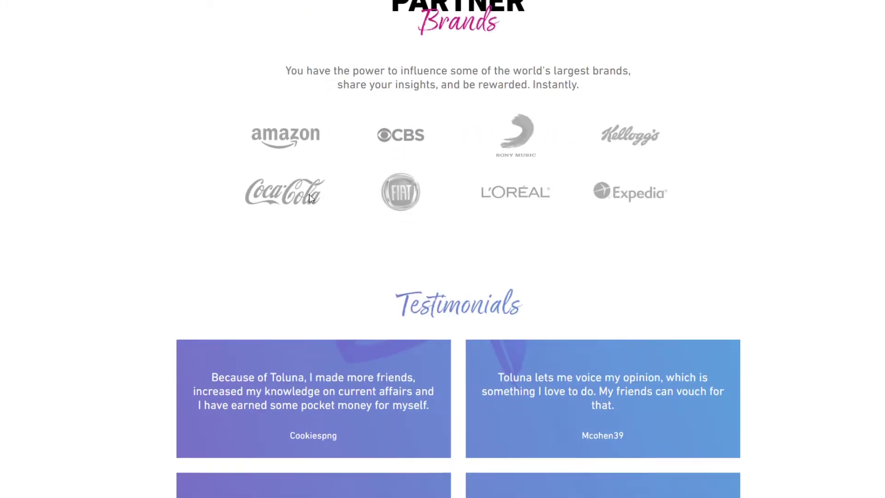
pyautogui.scroll(-5, 74, 98)
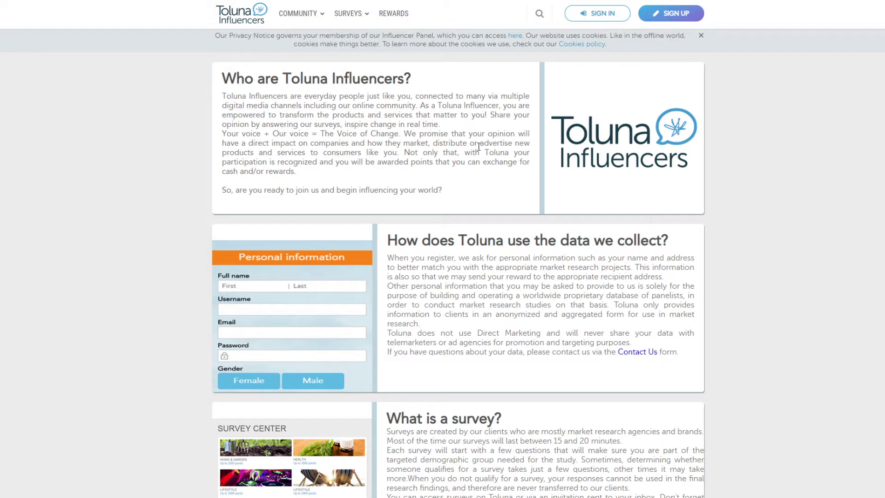
pyautogui.scroll(-1, 477, 146)
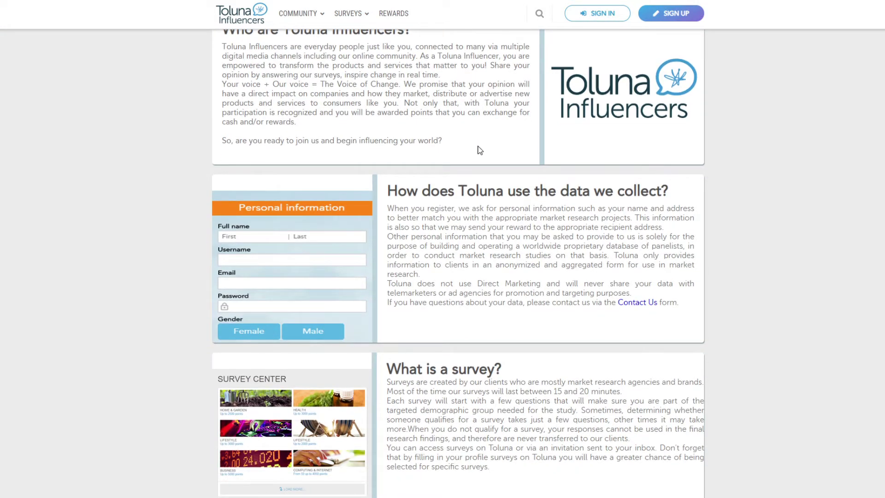
pyautogui.scroll(-1, 478, 150)
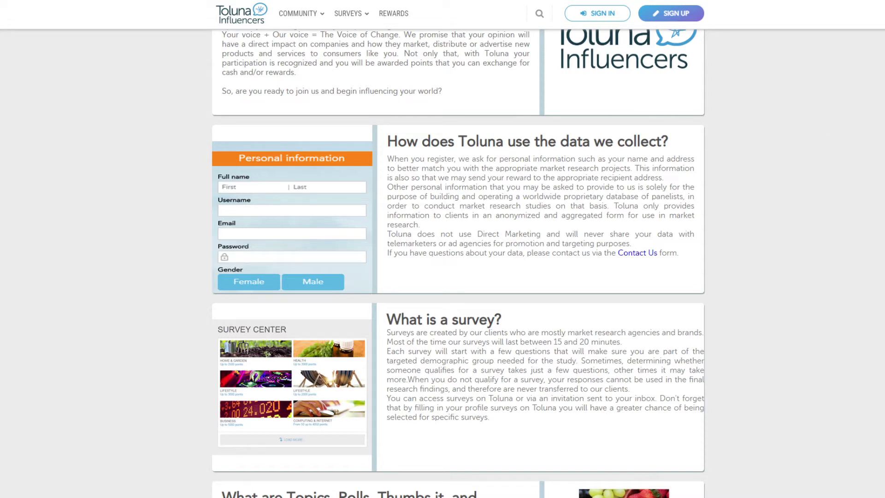
pyautogui.moveTo(595, 82); pyautogui.dragTo(694, 82)
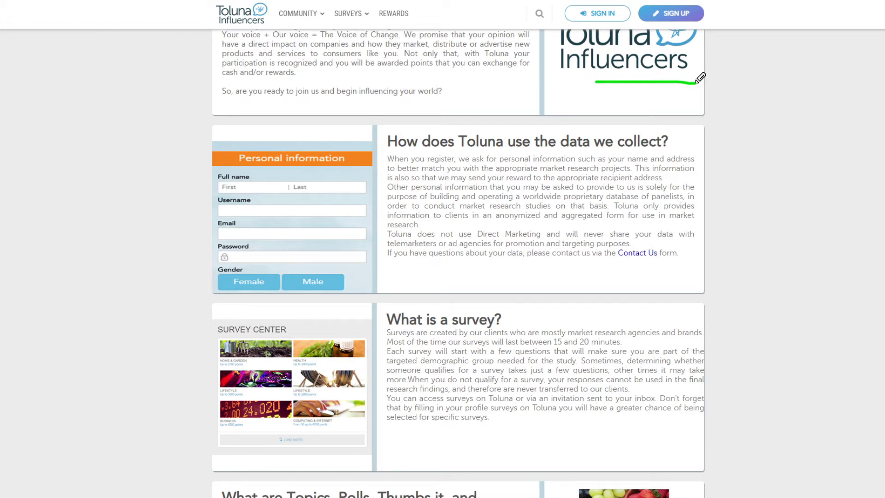
pyautogui.moveTo(641, 341); pyautogui.dragTo(736, 340)
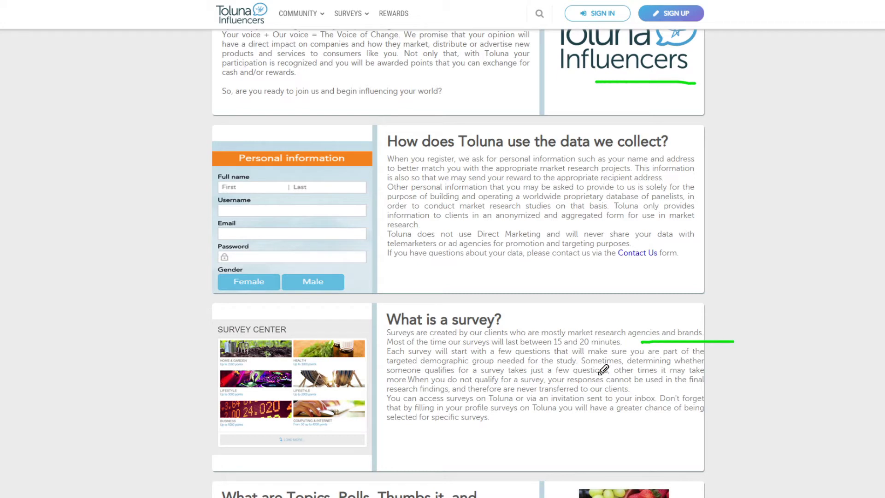
pyautogui.moveTo(716, 354)
pyautogui.mouseDown()
pyautogui.moveTo(749, 385)
pyautogui.moveTo(698, 388)
pyautogui.mouseUp()
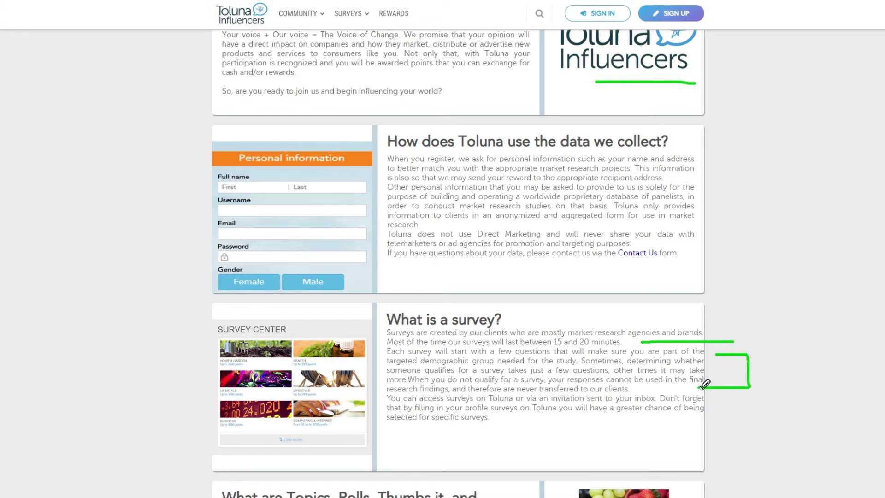
pyautogui.moveTo(374, 360); pyautogui.dragTo(394, 362)
pyautogui.press('Escape')
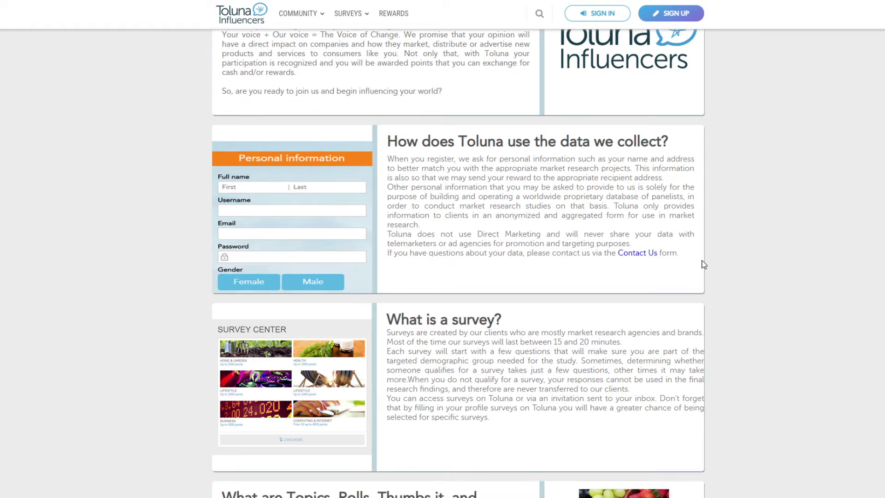
pyautogui.scroll(-2, 704, 264)
pyautogui.scroll(-1, 702, 264)
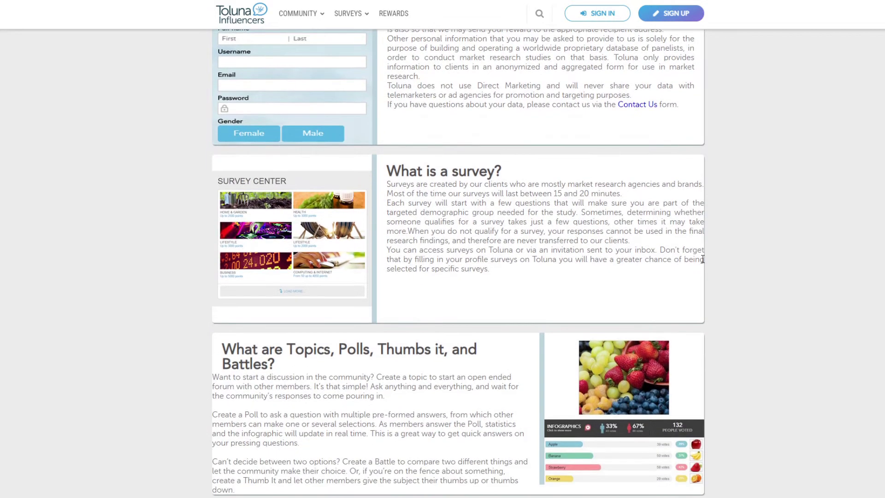
pyautogui.scroll(-1, 702, 263)
pyautogui.scroll(-1, 703, 258)
pyautogui.scroll(-2, 703, 258)
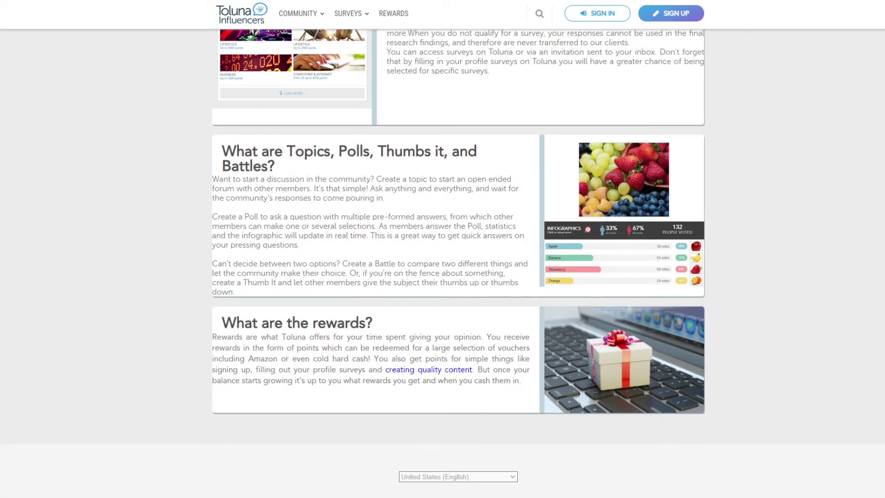
pyautogui.scroll(-1, 587, 269)
pyautogui.scroll(-1, 587, 269)
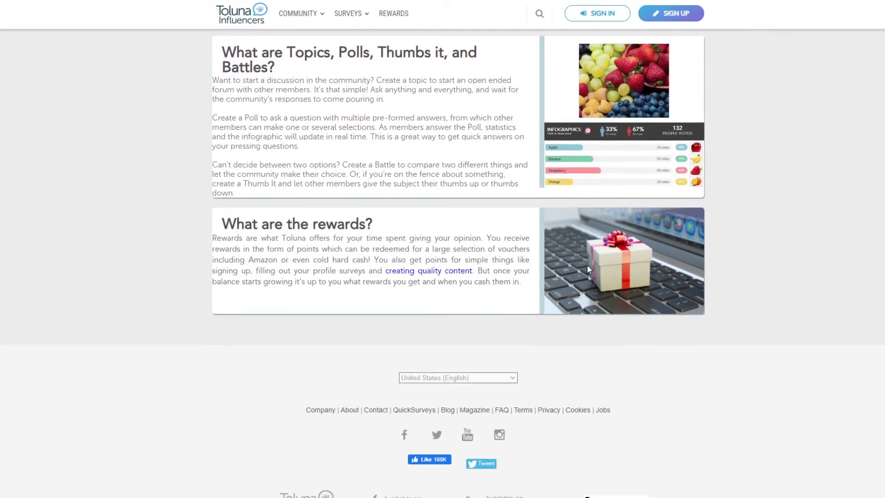
pyautogui.scroll(1, 587, 269)
pyautogui.scroll(2, 586, 267)
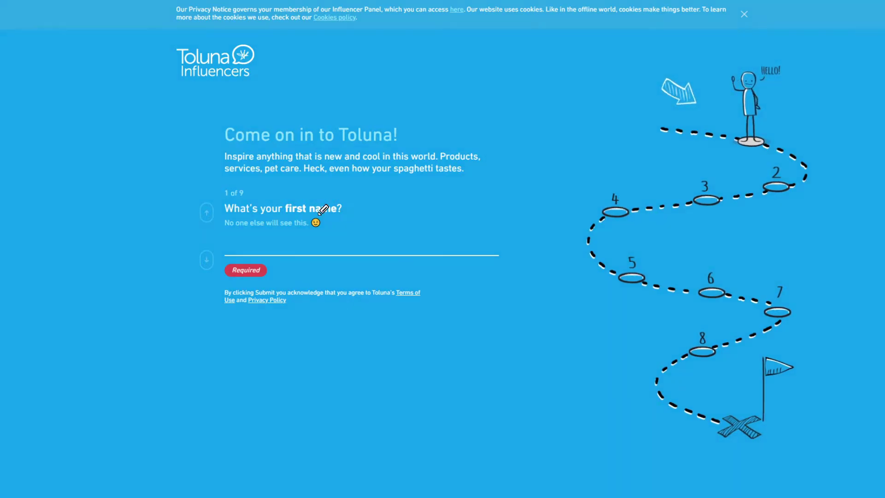
# - Circle the signup form's first-name question for emphasis, then clear the circle
pyautogui.moveTo(330, 173); pyautogui.dragTo(359, 125)
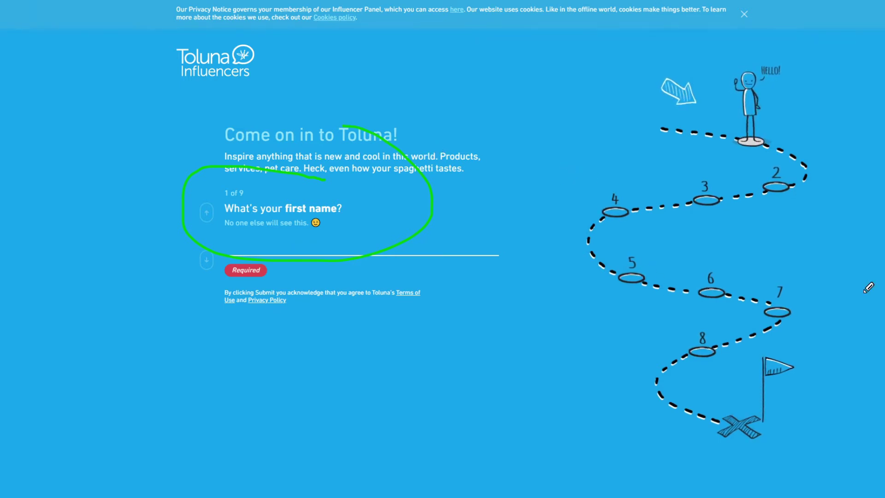
pyautogui.press('Escape')
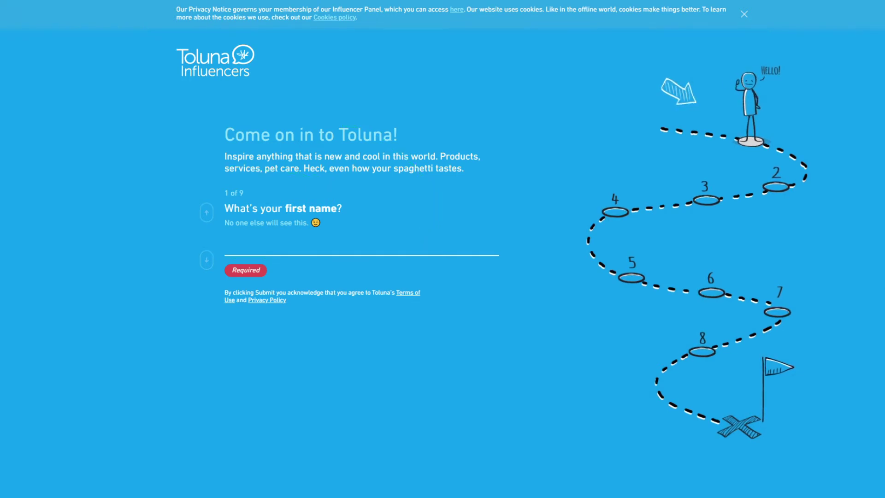
# - Submit the first name, last name and birth date answers
pyautogui.press('Return')
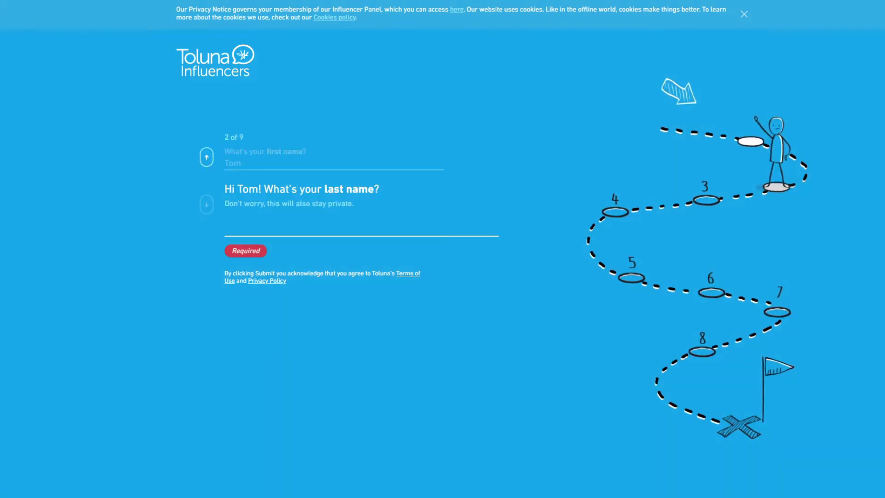
pyautogui.press('Return')
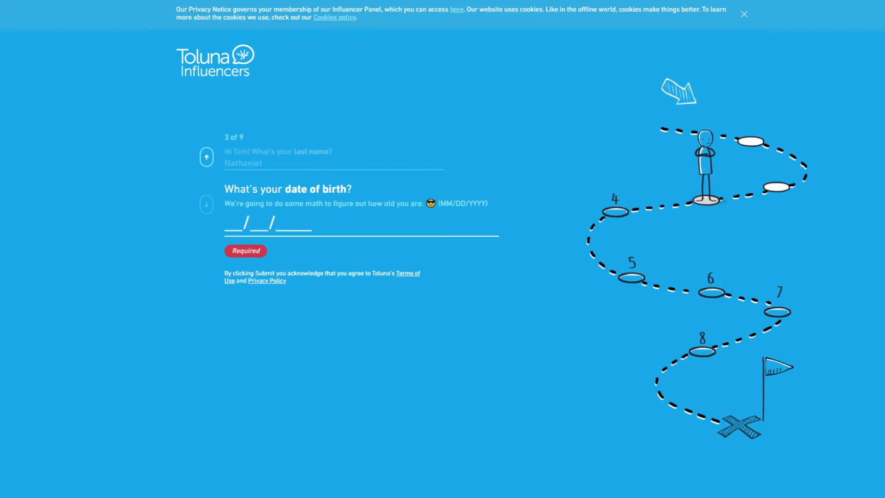
pyautogui.press('Return')
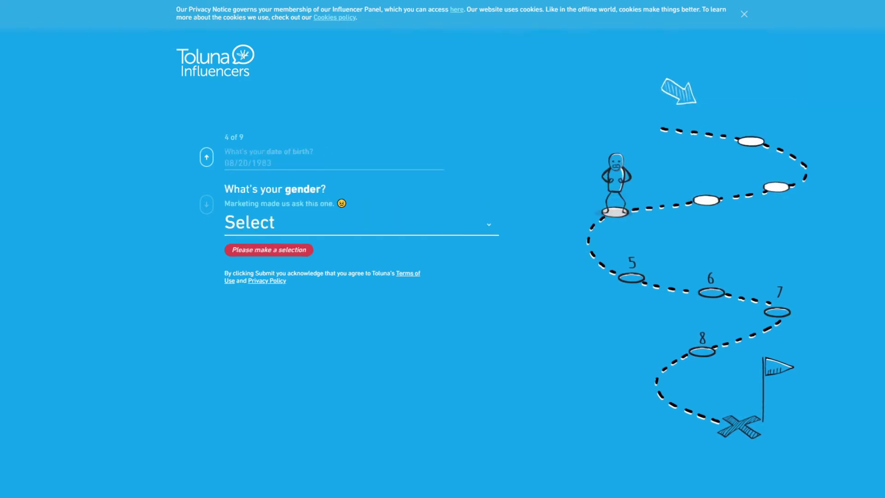
# - Choose Male as the gender, then get past the email and postcode questions
pyautogui.click(299, 225)
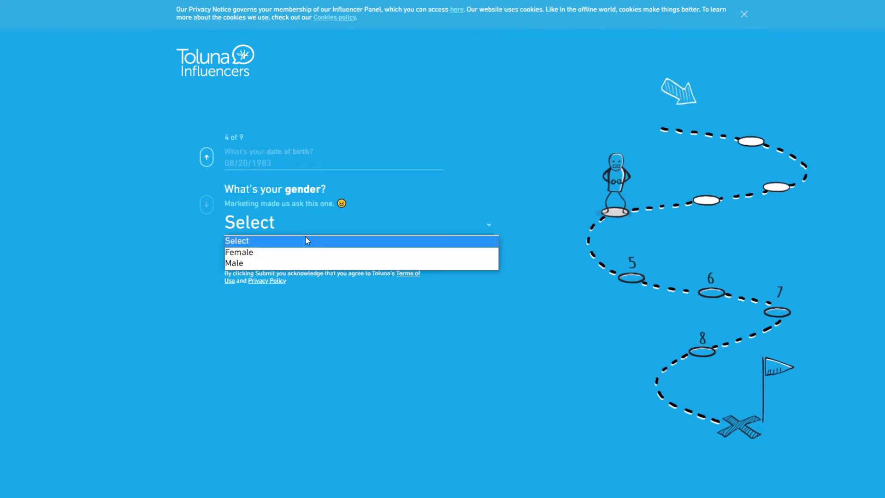
pyautogui.click(306, 262)
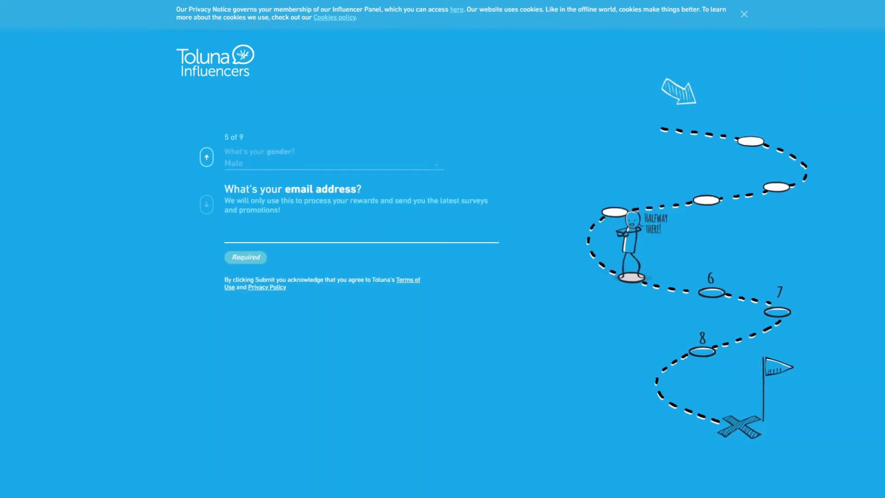
pyautogui.press('Return')
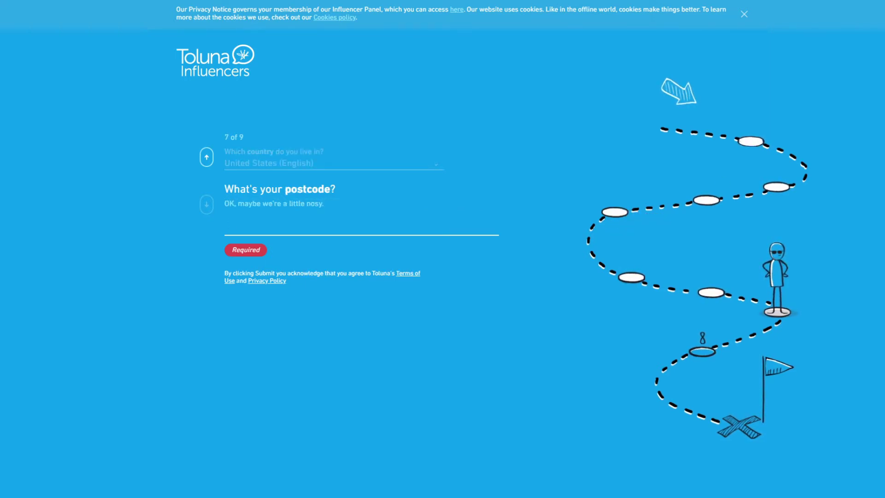
pyautogui.write('85295')
pyautogui.press('Return')
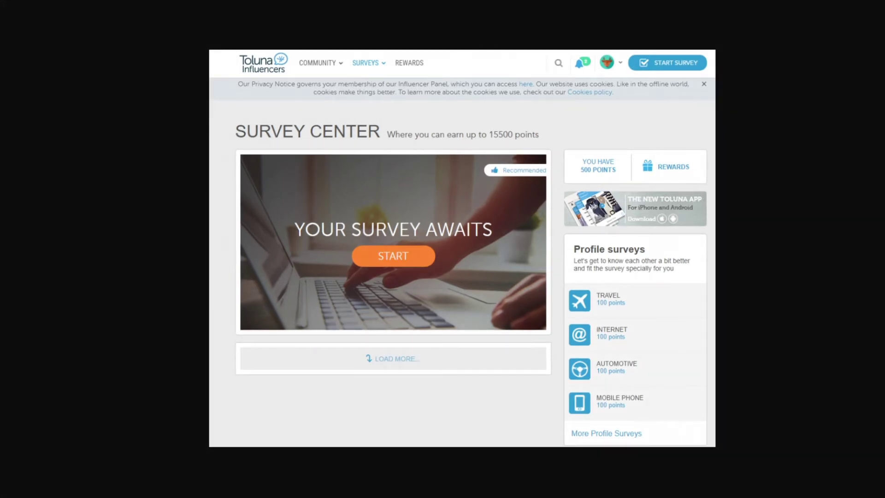
pyautogui.moveTo(637, 296)
pyautogui.mouseDown()
pyautogui.moveTo(659, 293)
pyautogui.moveTo(678, 318)
pyautogui.mouseUp()
pyautogui.moveTo(657, 417)
pyautogui.mouseDown()
pyautogui.moveTo(553, 432)
pyautogui.moveTo(659, 418)
pyautogui.mouseUp()
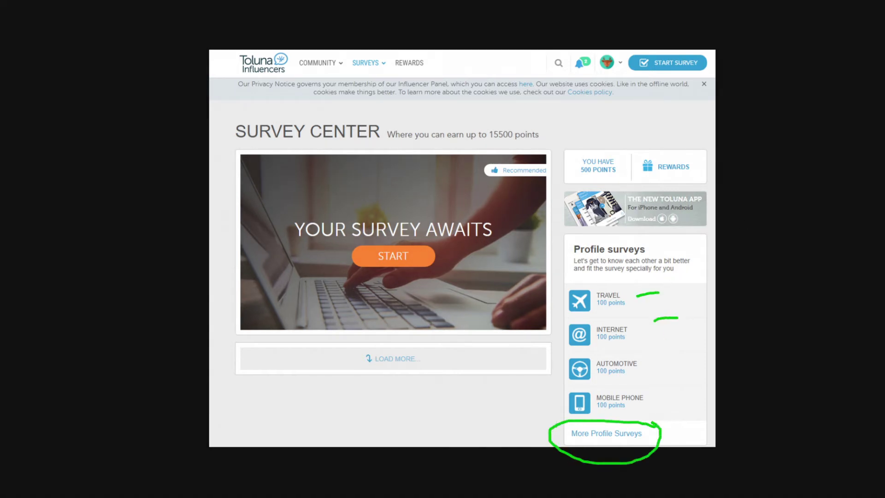
pyautogui.press('Escape')
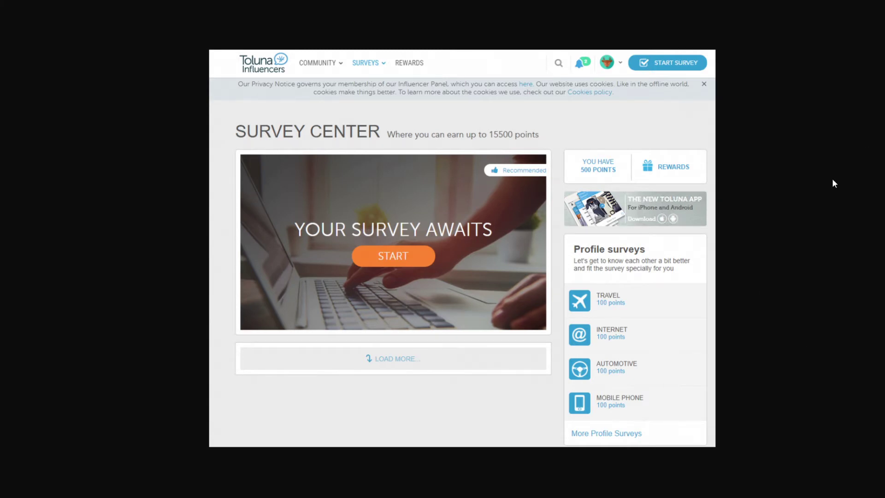
pyautogui.moveTo(676, 247); pyautogui.dragTo(647, 238)
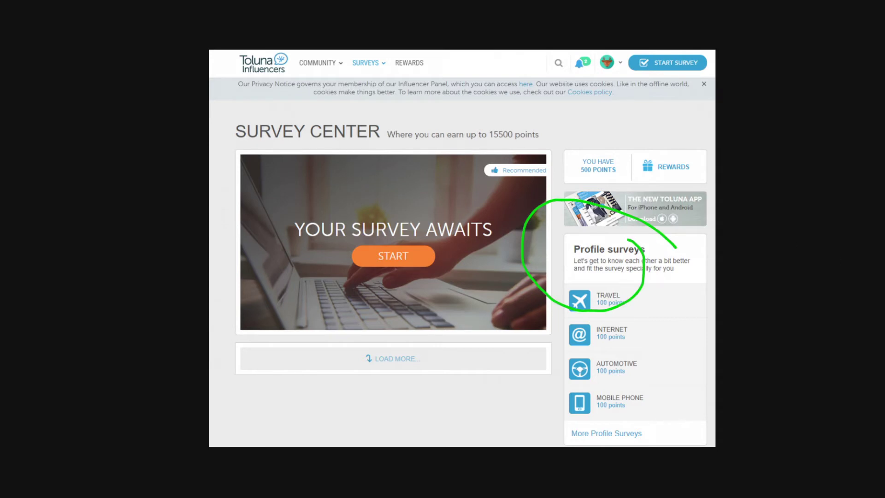
pyautogui.press('Escape')
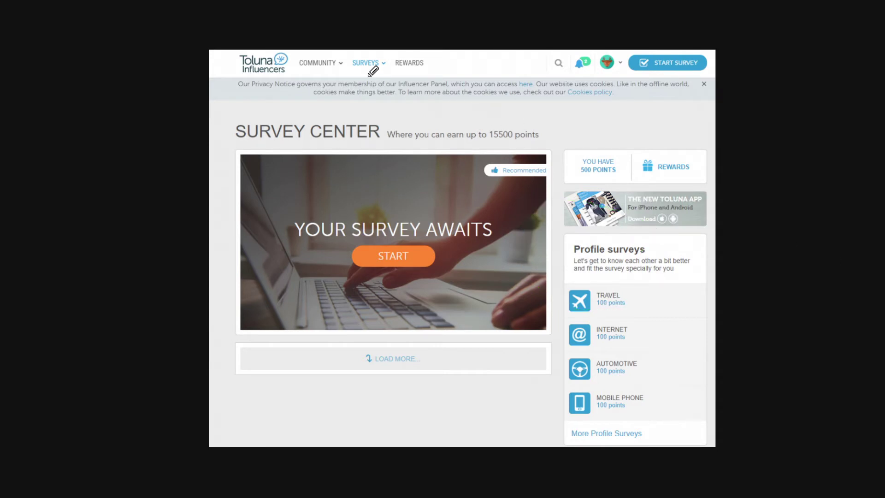
pyautogui.moveTo(375, 67); pyautogui.dragTo(405, 219)
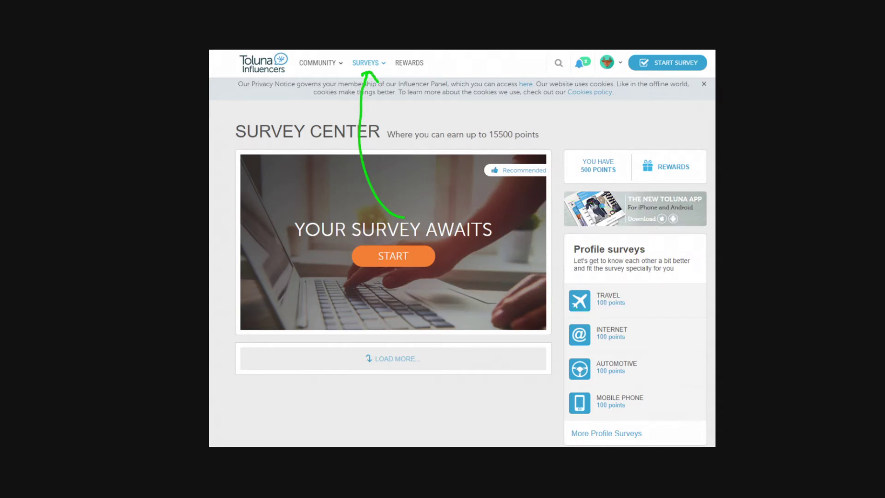
pyautogui.press('Escape')
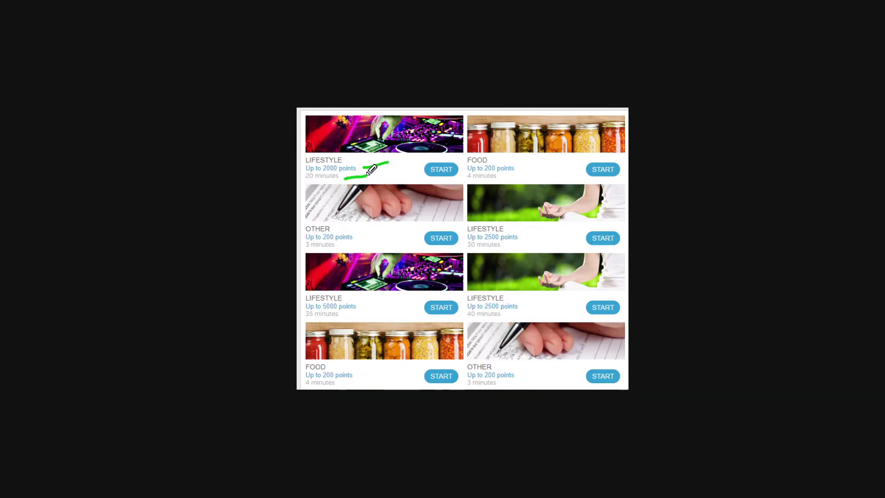
pyautogui.moveTo(346, 157); pyautogui.dragTo(368, 154)
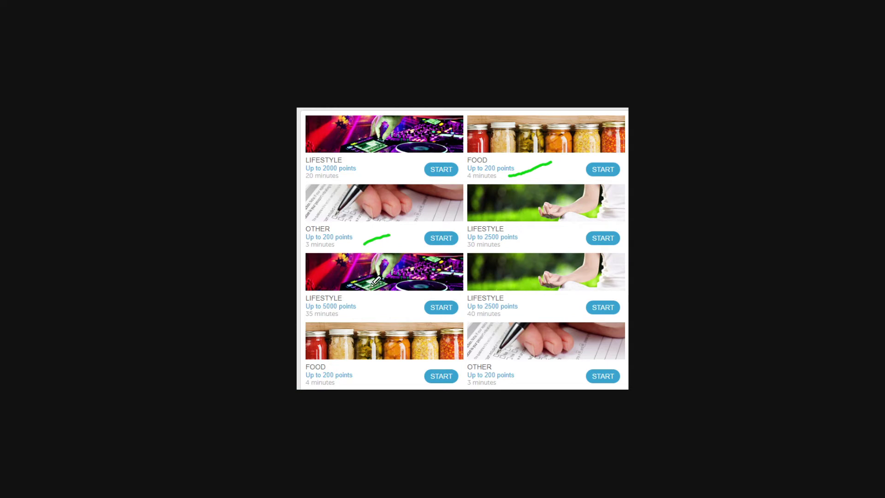
pyautogui.moveTo(378, 320)
pyautogui.mouseDown()
pyautogui.moveTo(318, 276)
pyautogui.moveTo(380, 294)
pyautogui.moveTo(357, 312)
pyautogui.mouseUp()
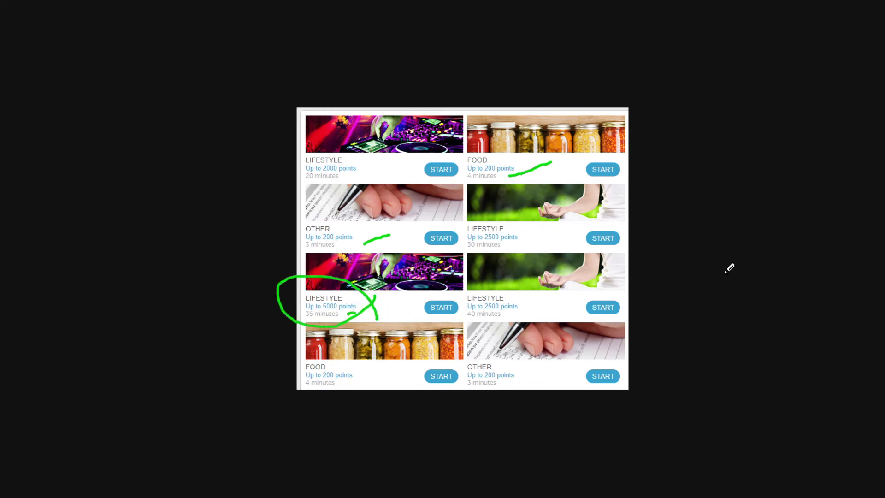
pyautogui.press('Escape')
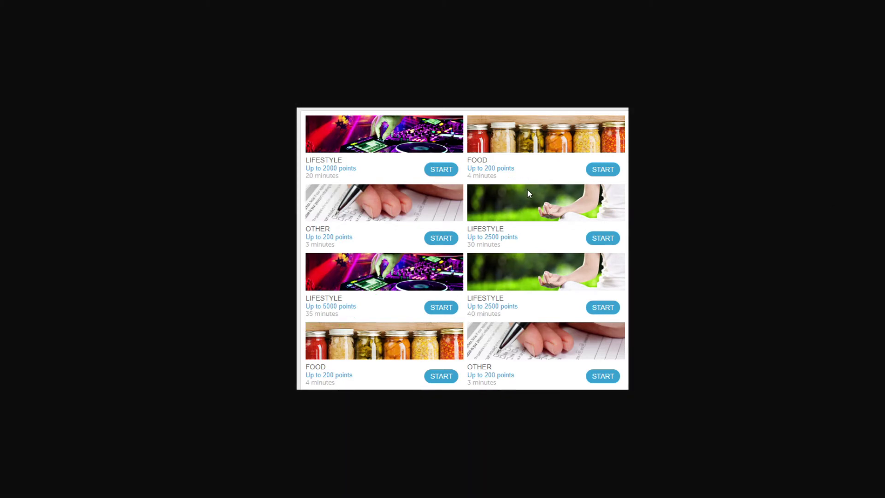
pyautogui.moveTo(459, 147); pyautogui.dragTo(475, 149)
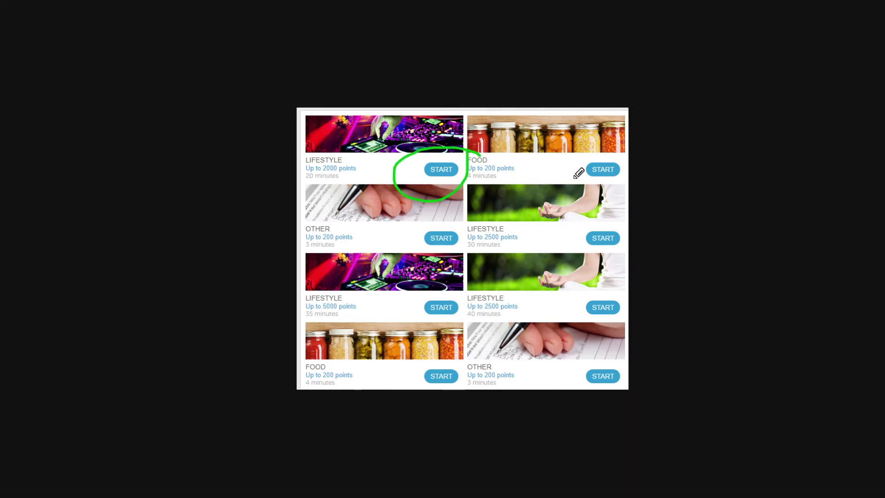
pyautogui.press('Escape')
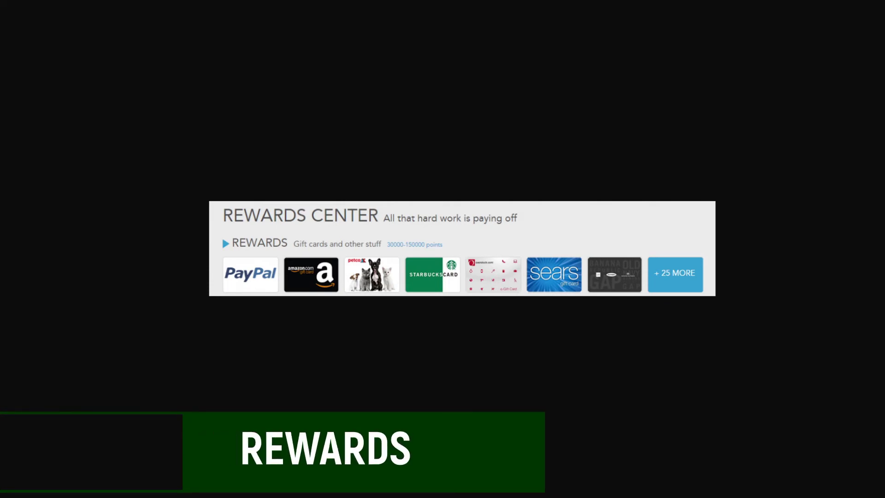
# - Underline the rewards heading and gift cards, circle the +25 more rewards, then erase the annotations
pyautogui.moveTo(259, 259); pyautogui.dragTo(356, 237)
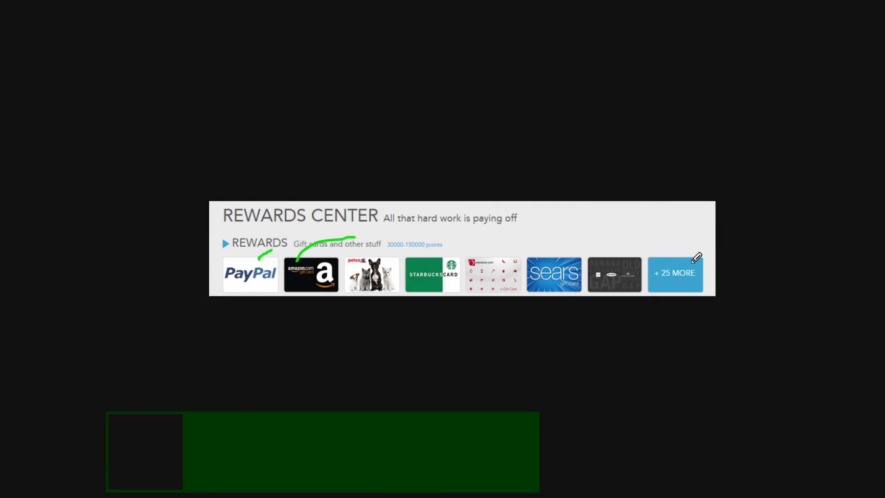
pyautogui.moveTo(684, 240); pyautogui.dragTo(706, 245)
pyautogui.press('e')
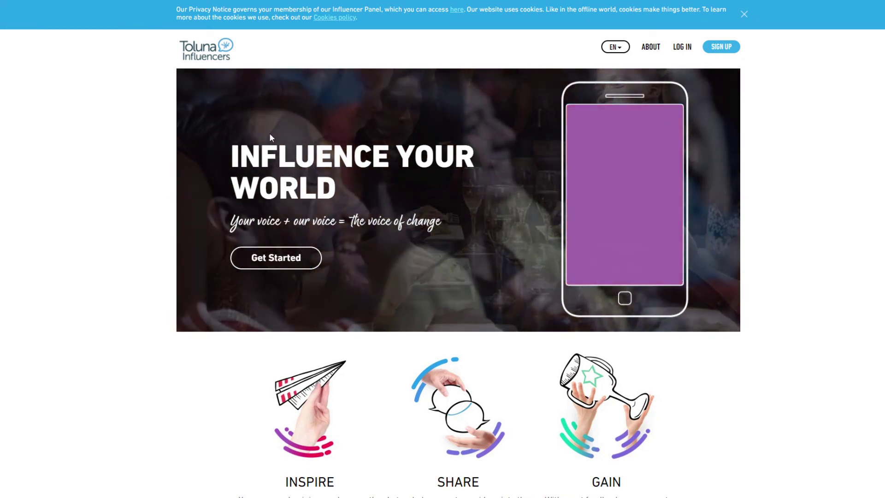
pyautogui.scroll(-1, 443, 249)
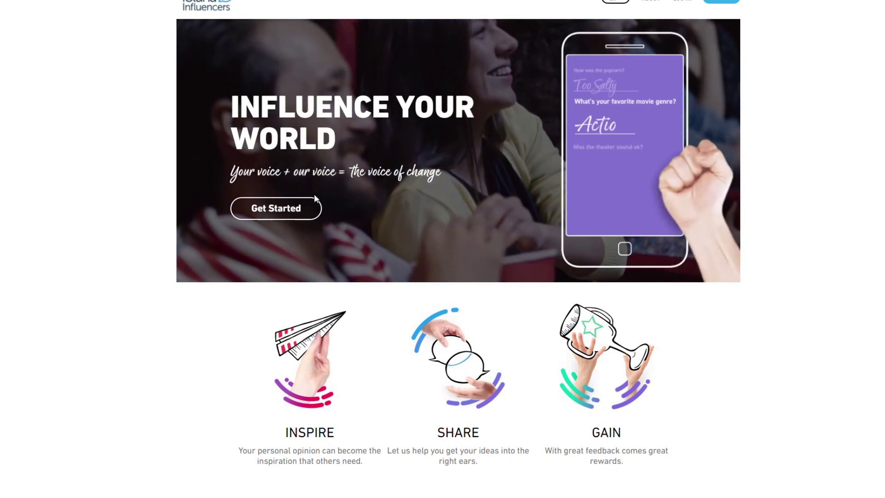
pyautogui.scroll(-1, 314, 199)
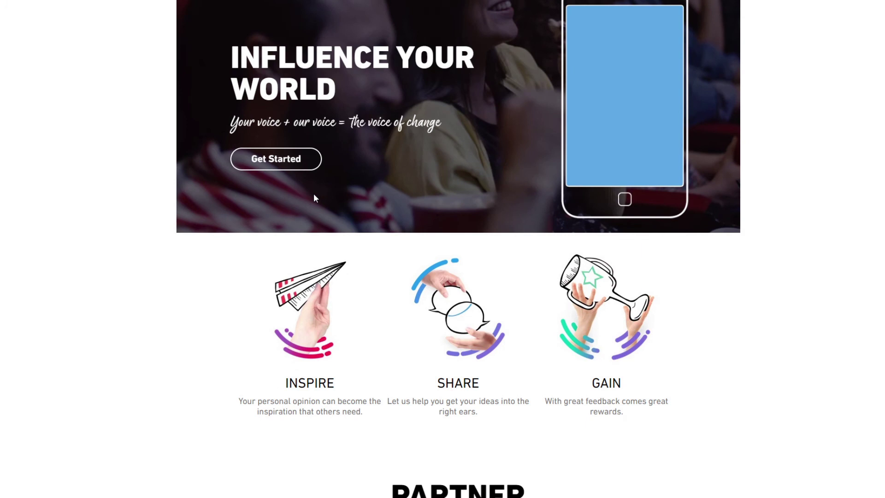
pyautogui.scroll(-1, 314, 198)
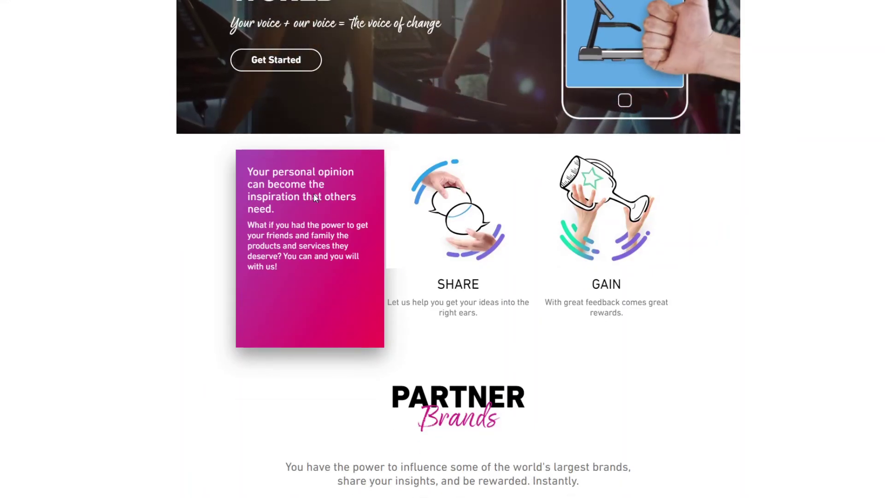
pyautogui.scroll(-1, 315, 198)
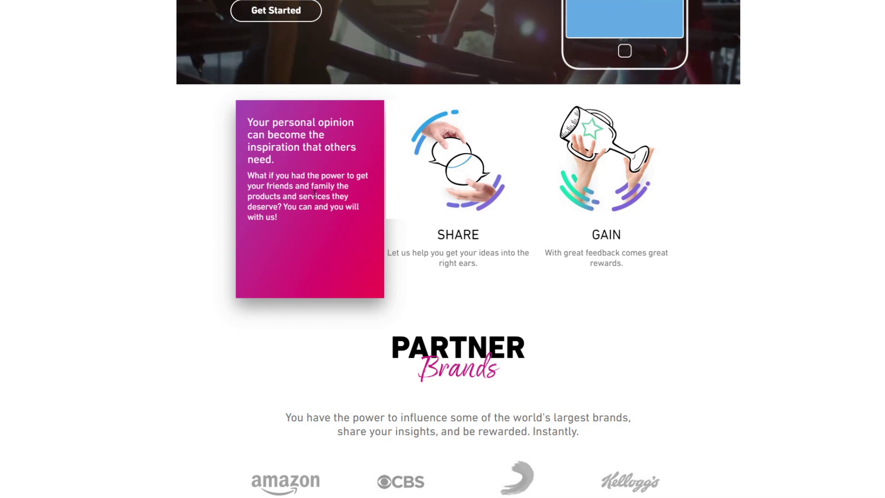
pyautogui.scroll(-2, 314, 198)
pyautogui.scroll(-1, 314, 198)
pyautogui.scroll(-1, 315, 198)
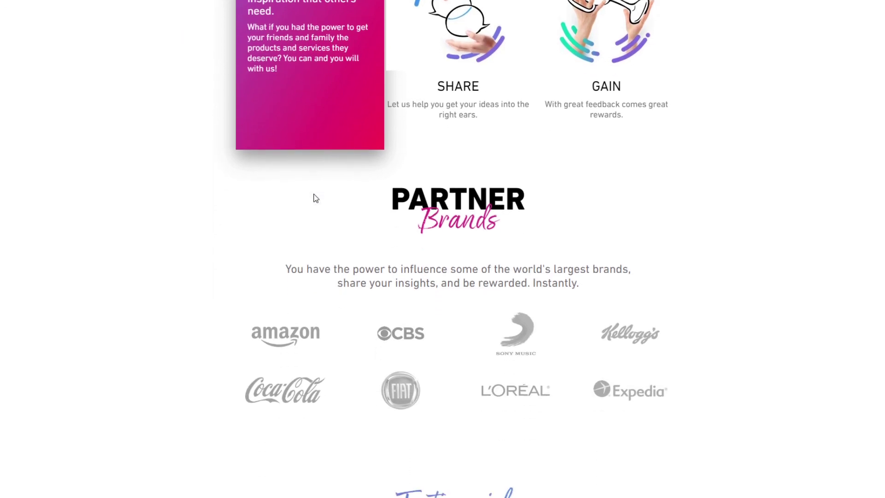
pyautogui.scroll(-1, 315, 198)
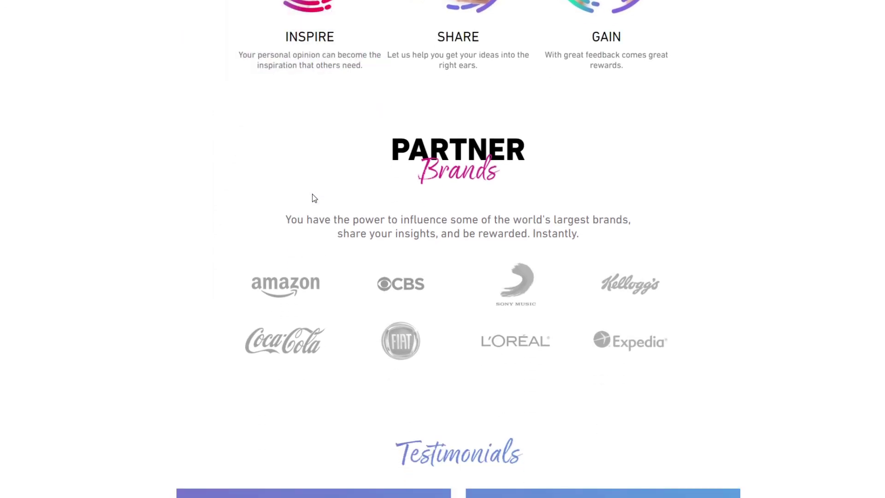
pyautogui.scroll(-1, 313, 198)
pyautogui.scroll(-2, 313, 199)
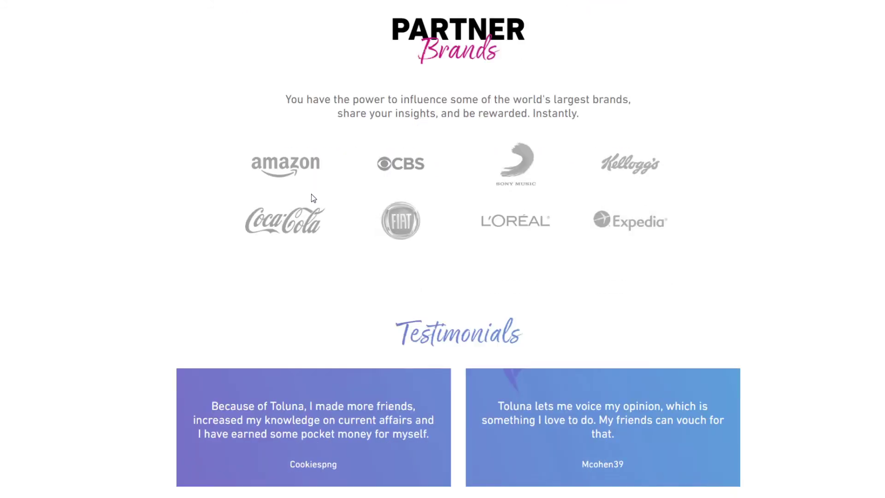
pyautogui.scroll(-2, 311, 194)
pyautogui.scroll(-1, 274, 198)
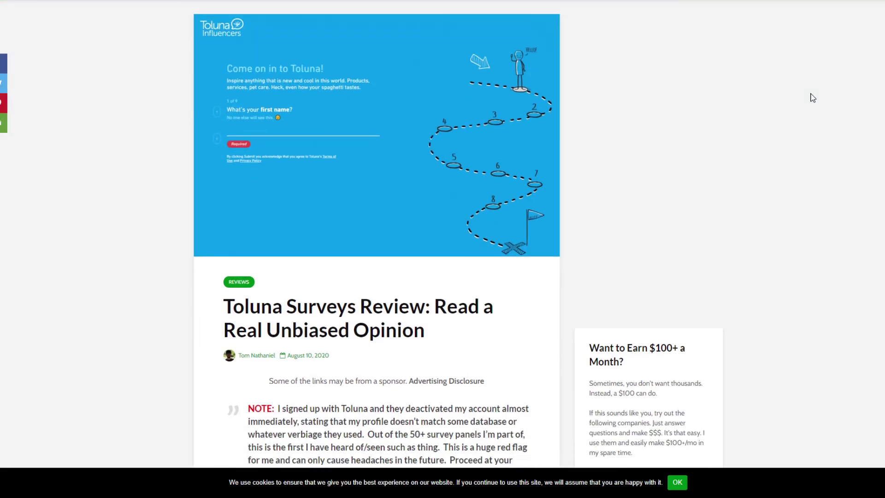
pyautogui.scroll(-1, 812, 97)
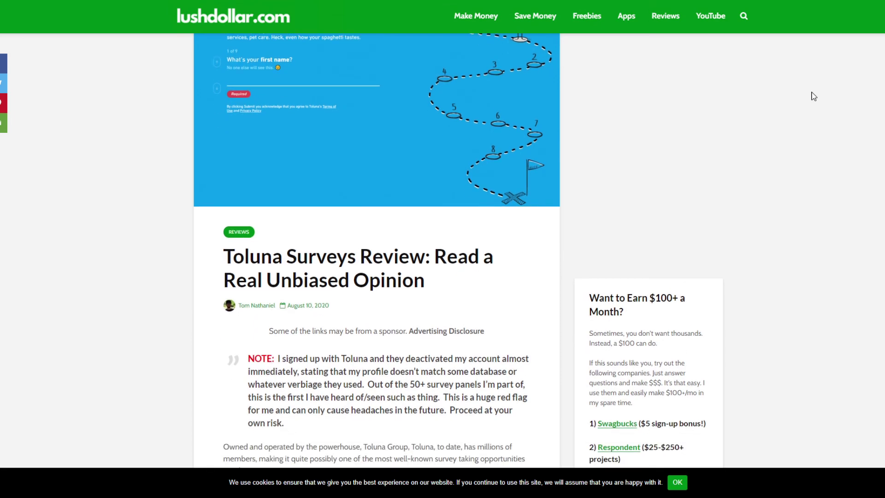
pyautogui.scroll(-1, 814, 95)
pyautogui.scroll(-2, 813, 97)
pyautogui.scroll(-1, 813, 96)
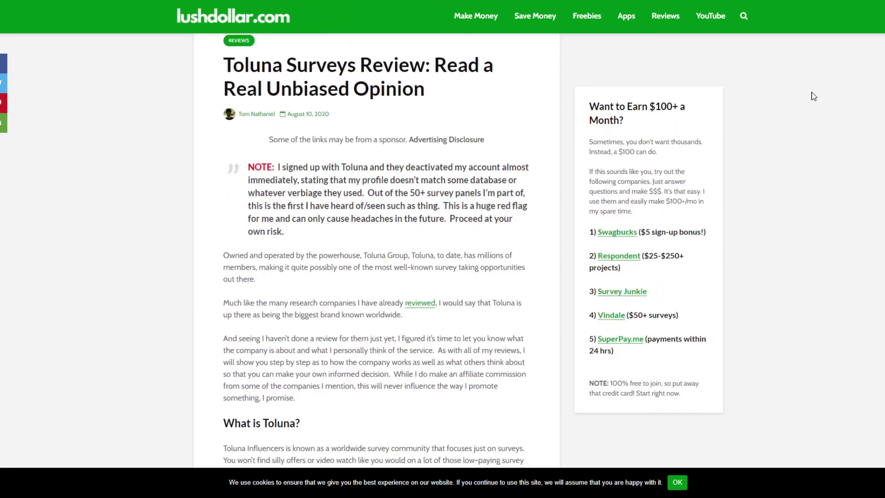
pyautogui.scroll(-1, 813, 96)
pyautogui.scroll(-1, 813, 97)
pyautogui.scroll(-1, 813, 97)
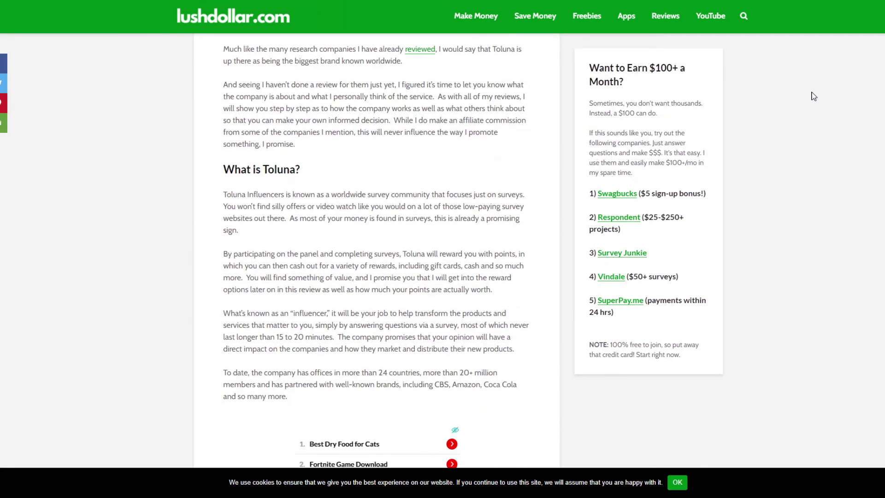
pyautogui.scroll(-1, 813, 96)
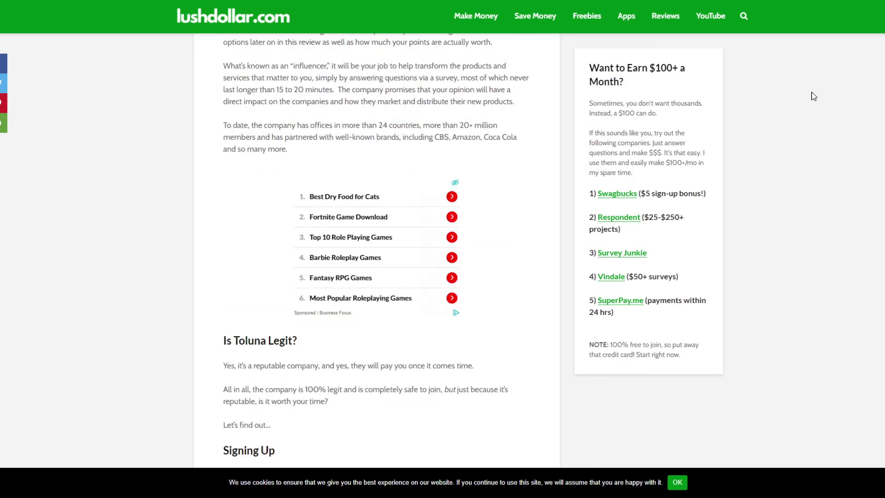
pyautogui.scroll(-2, 813, 97)
pyautogui.scroll(-3, 814, 95)
pyautogui.scroll(-1, 813, 96)
pyautogui.scroll(-3, 814, 96)
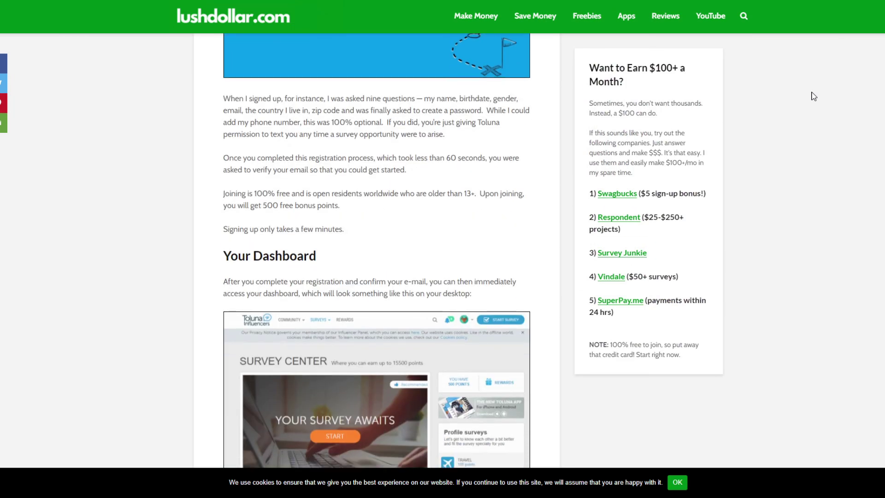
pyautogui.scroll(-1, 813, 96)
pyautogui.scroll(-2, 813, 97)
pyautogui.scroll(-1, 813, 96)
pyautogui.scroll(-1, 813, 96)
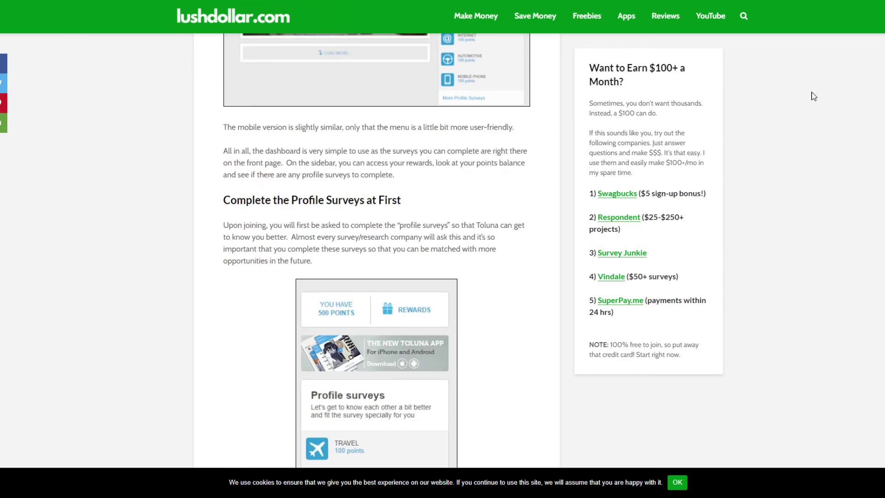
pyautogui.scroll(-1, 813, 96)
pyautogui.scroll(-1, 813, 96)
pyautogui.scroll(-1, 813, 96)
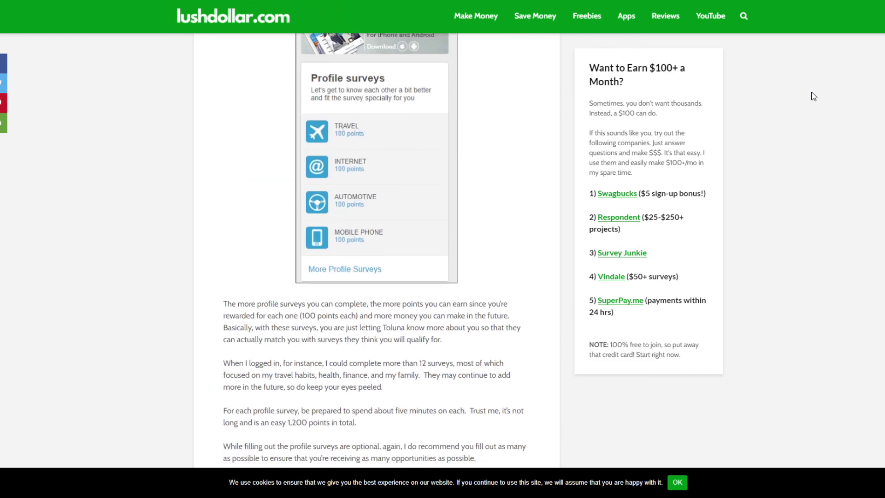
pyautogui.scroll(-1, 813, 96)
pyautogui.scroll(-1, 813, 96)
pyautogui.scroll(-1, 813, 96)
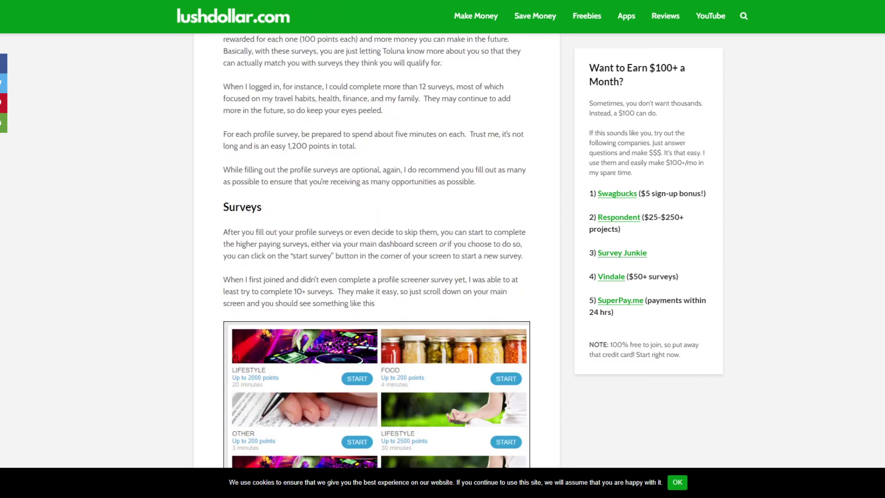